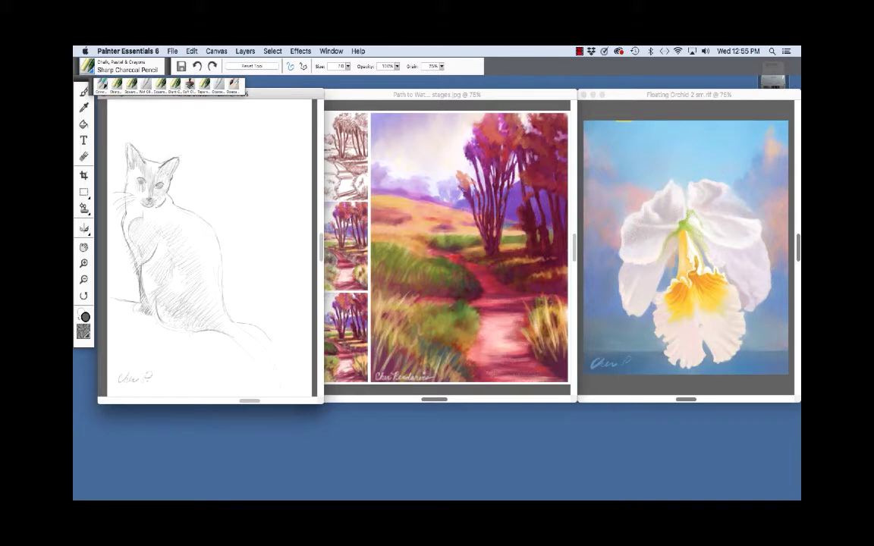
Step: Choose the Cover Pencil brush from the Pencils, Pens & Markers category
click(88, 67)
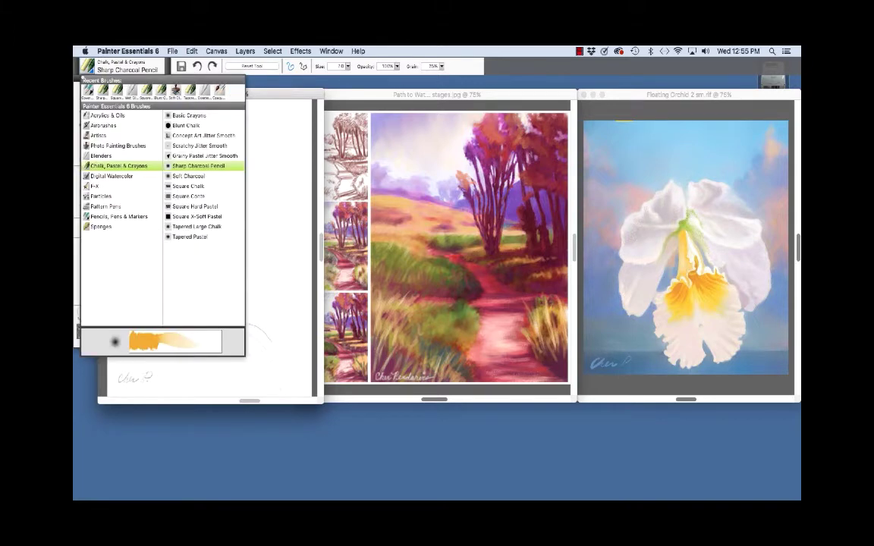
click(119, 217)
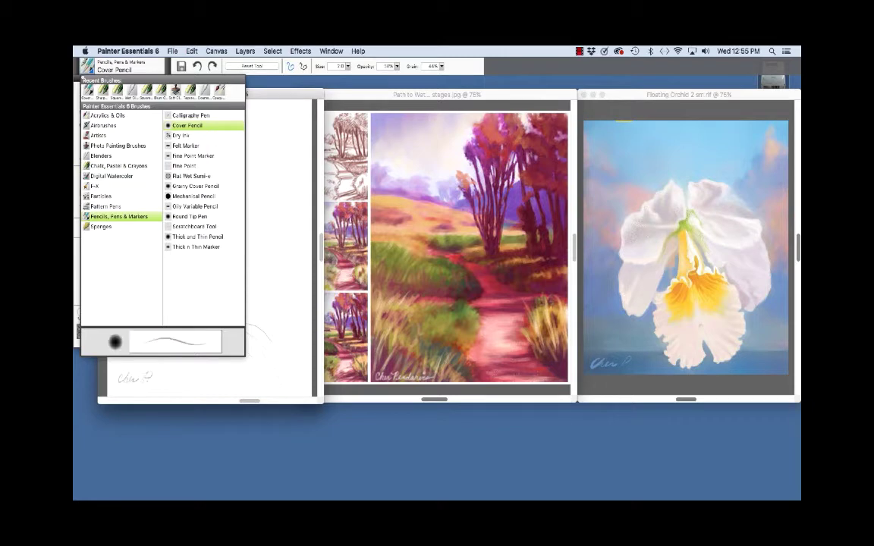
click(192, 126)
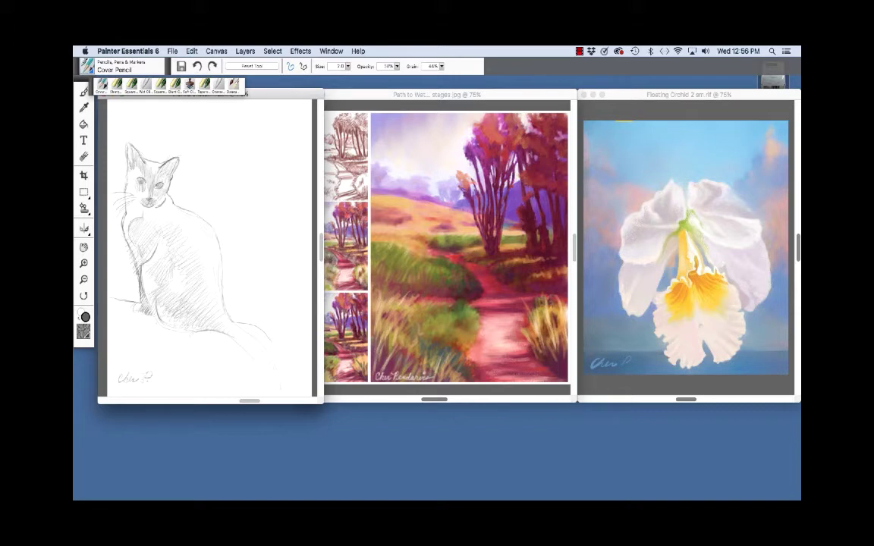
Step: Look through the Chalk, Pastel & Crayons brushes and bring the landscape and orchid paintings forward as examples
click(112, 67)
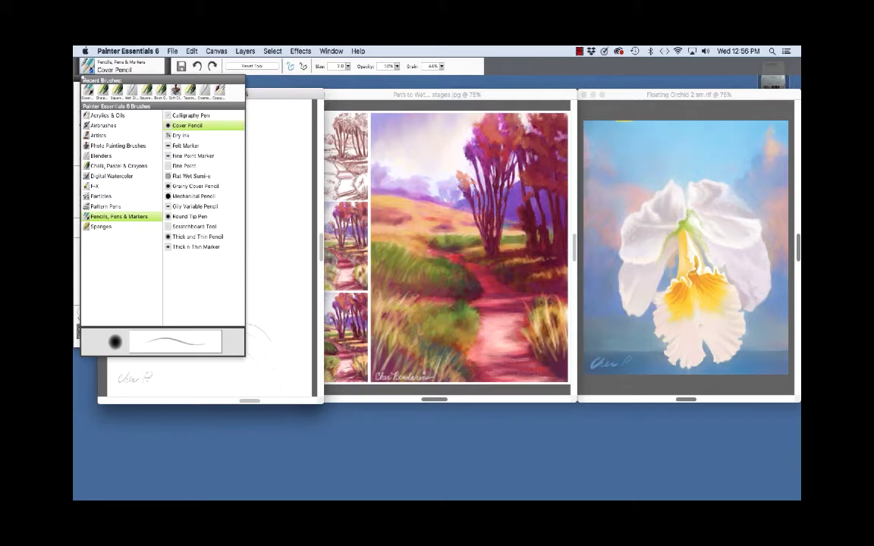
click(118, 166)
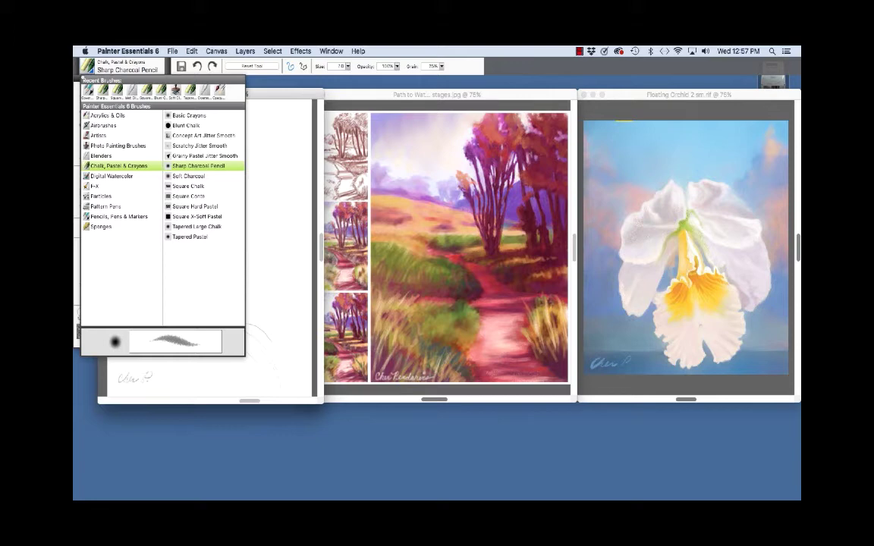
click(436, 95)
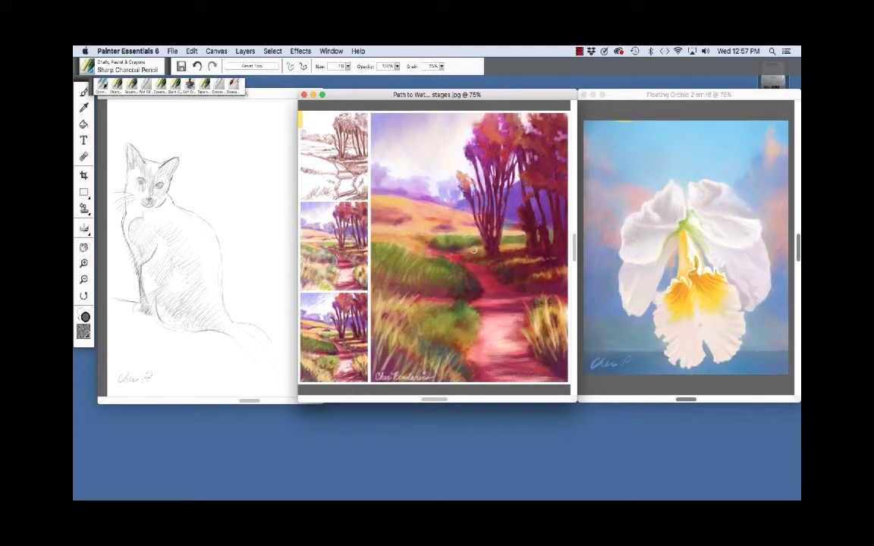
click(689, 95)
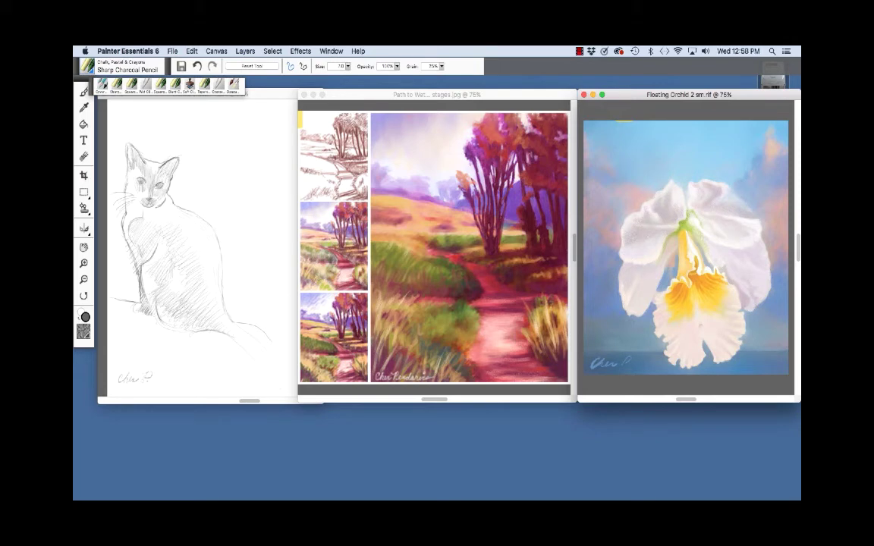
click(122, 66)
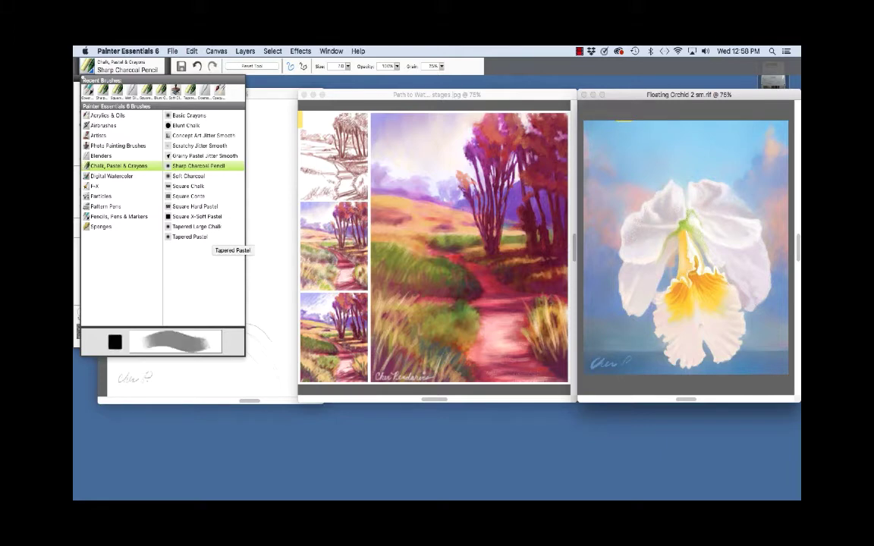
click(204, 217)
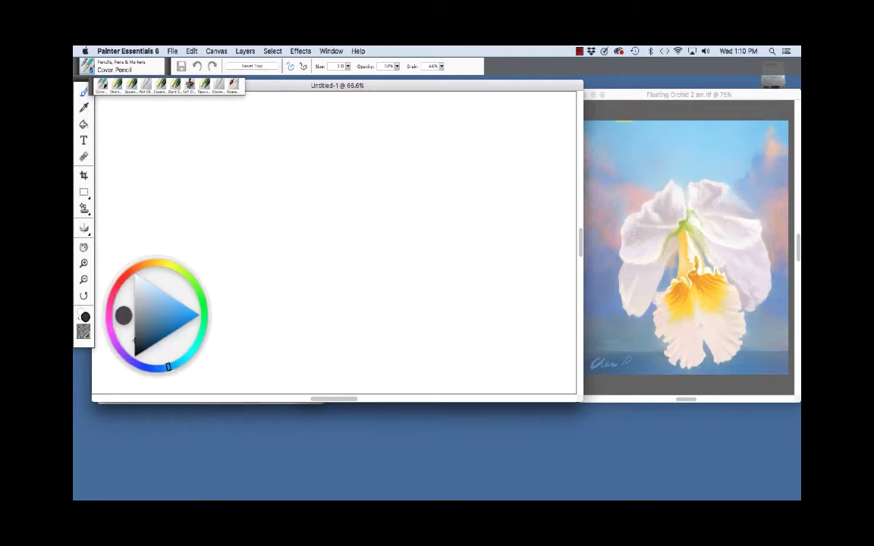
click(330, 51)
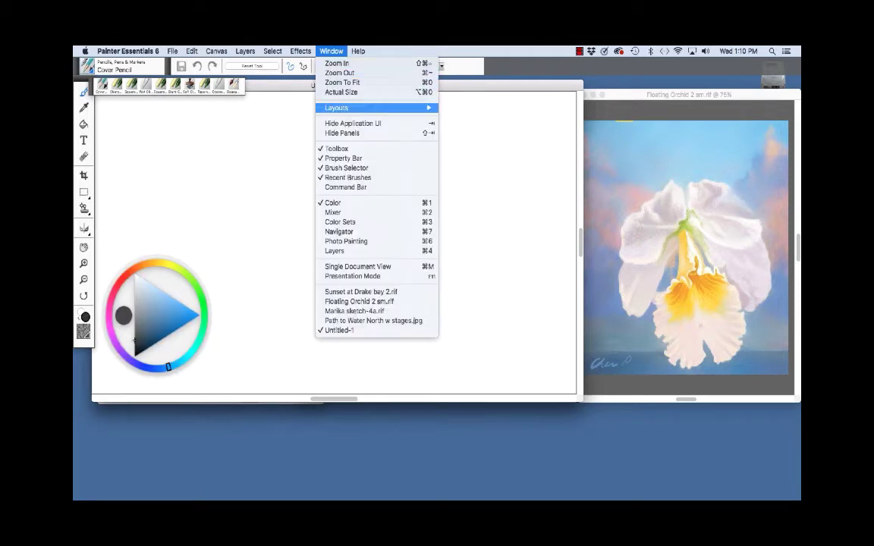
click(145, 135)
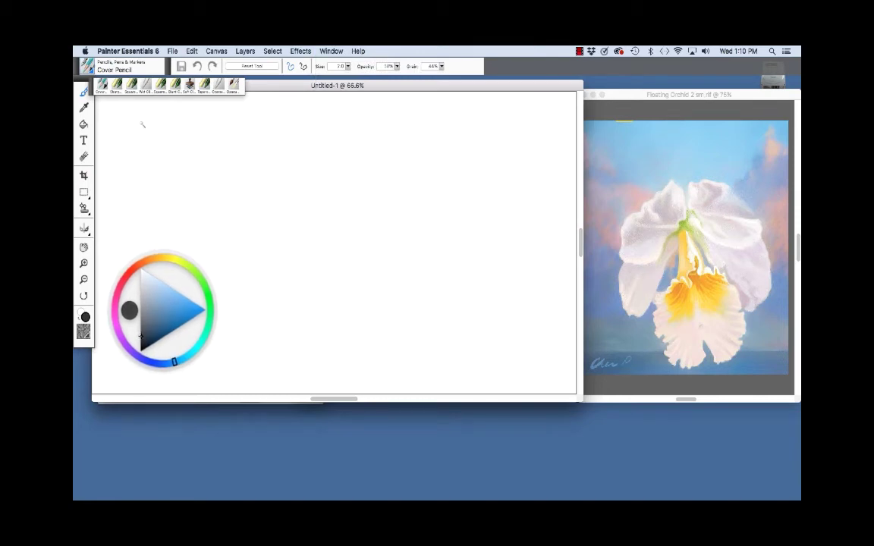
Step: Draw dark gray squiggles and a cross-hatched patch across the upper part of the blank canvas with the Cover Pencil
drag(155, 131, 292, 128)
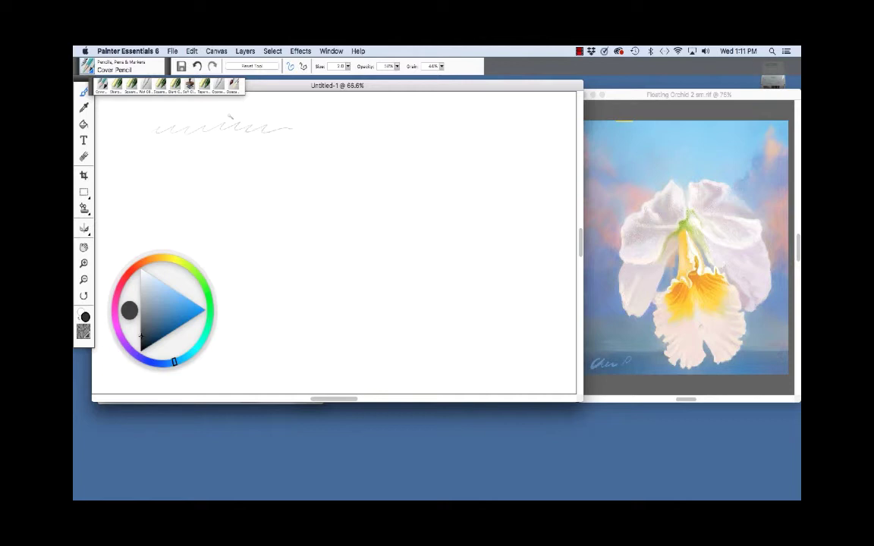
mouse_move(148, 144)
mouse_down()
mouse_move(169, 178)
mouse_move(201, 203)
mouse_up()
drag(196, 159, 228, 132)
mouse_move(196, 161)
mouse_down()
mouse_move(220, 135)
mouse_move(227, 141)
mouse_up()
mouse_move(215, 185)
mouse_down()
mouse_move(245, 156)
mouse_move(221, 190)
mouse_up()
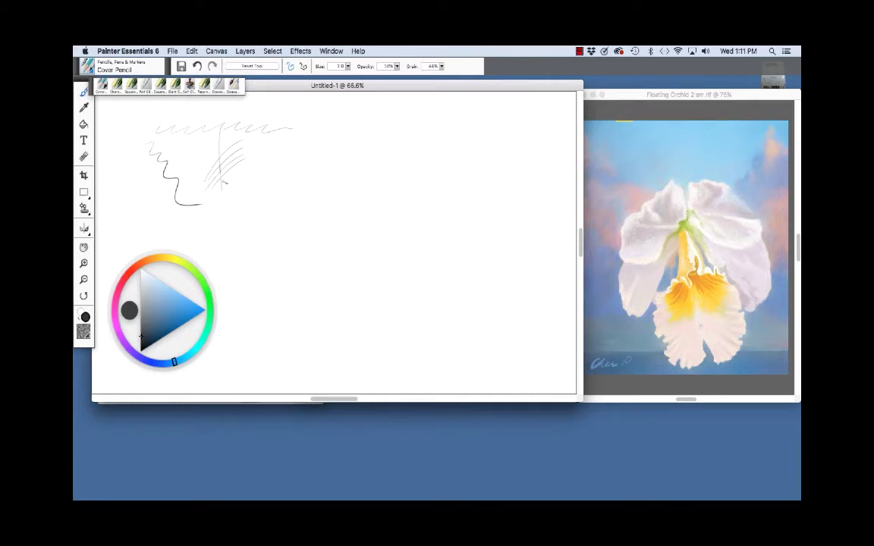
mouse_move(222, 128)
mouse_down()
mouse_move(223, 190)
mouse_move(238, 176)
mouse_up()
drag(246, 141, 243, 160)
mouse_move(302, 119)
mouse_down()
mouse_move(315, 152)
mouse_move(353, 169)
mouse_up()
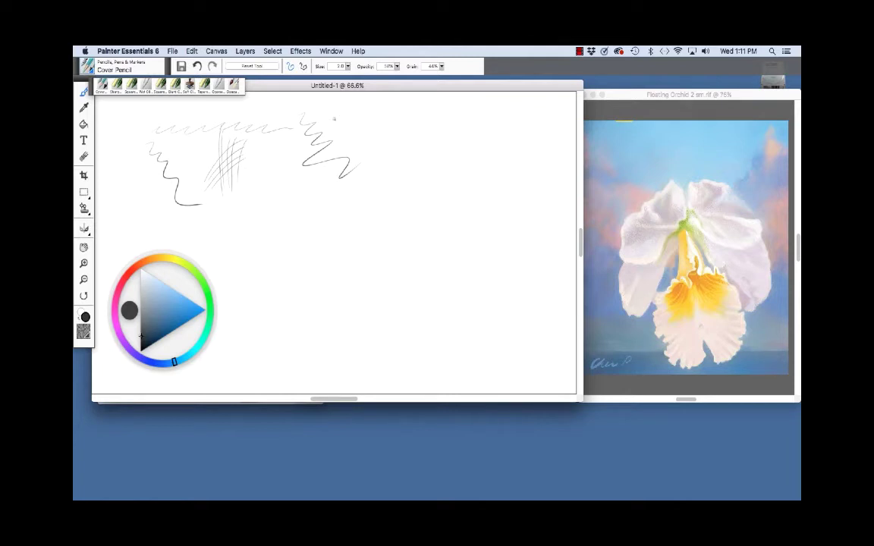
mouse_move(323, 117)
mouse_down()
mouse_move(424, 133)
mouse_move(508, 122)
mouse_up()
Step: Draw straight, curved and short hatching strokes in red-orange below the pencil marks with the Square Chalk brush from Chalk, Pastel & Crayons
click(121, 66)
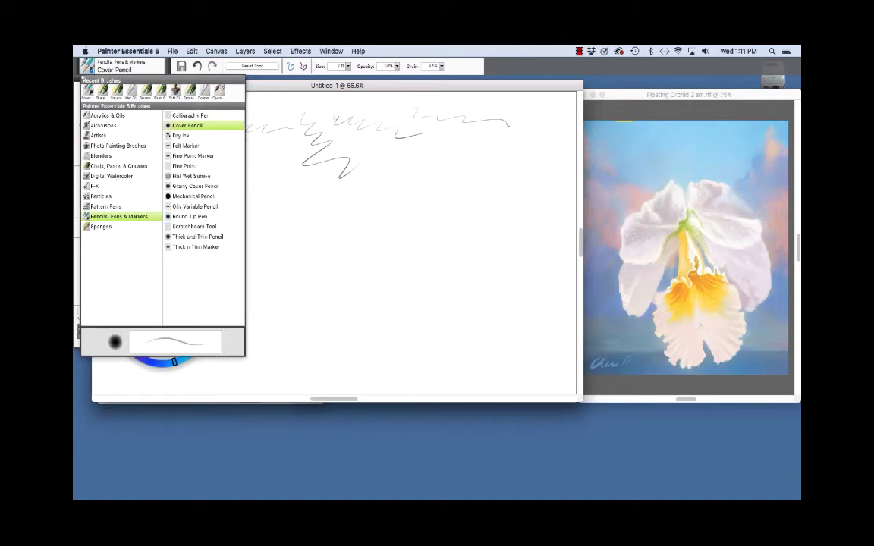
click(122, 66)
click(122, 66)
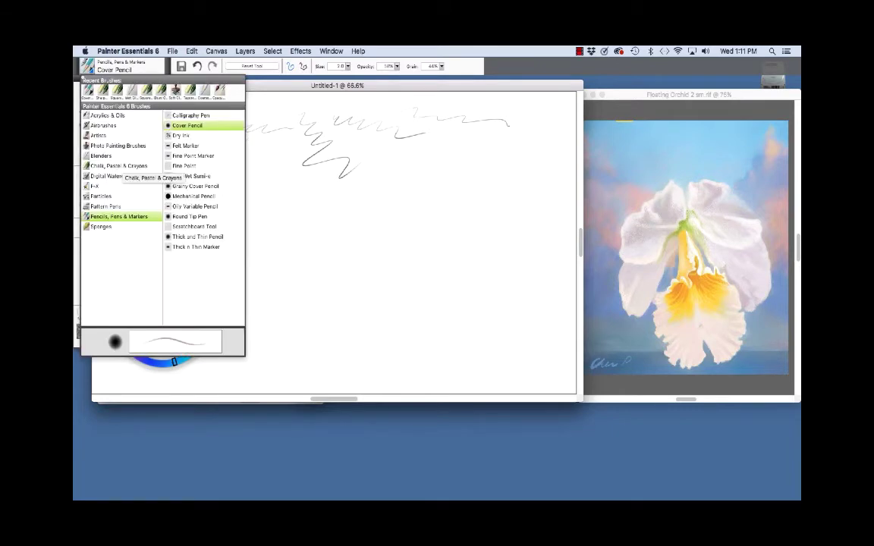
click(118, 165)
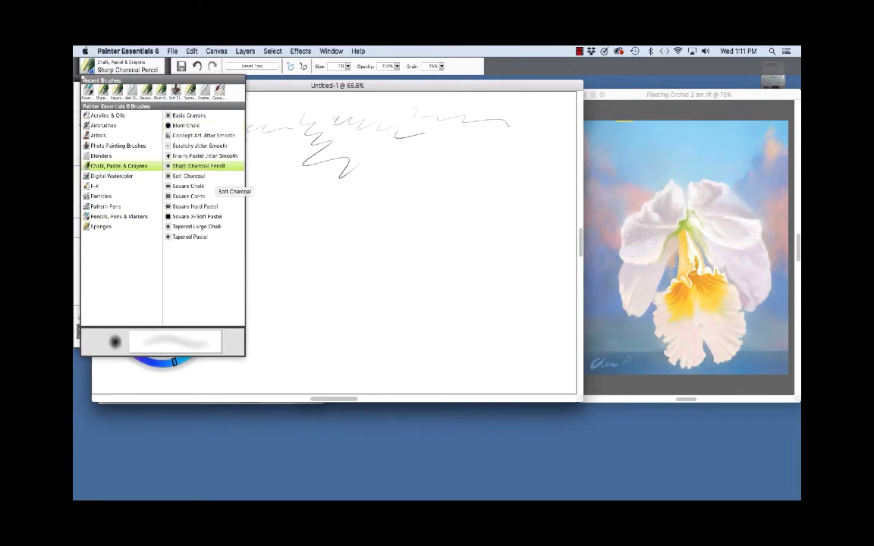
click(212, 187)
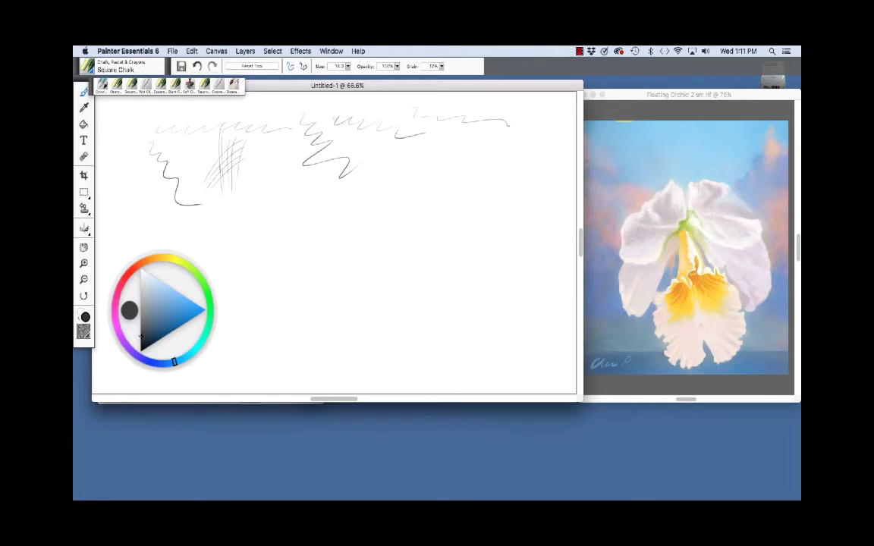
click(137, 265)
click(179, 308)
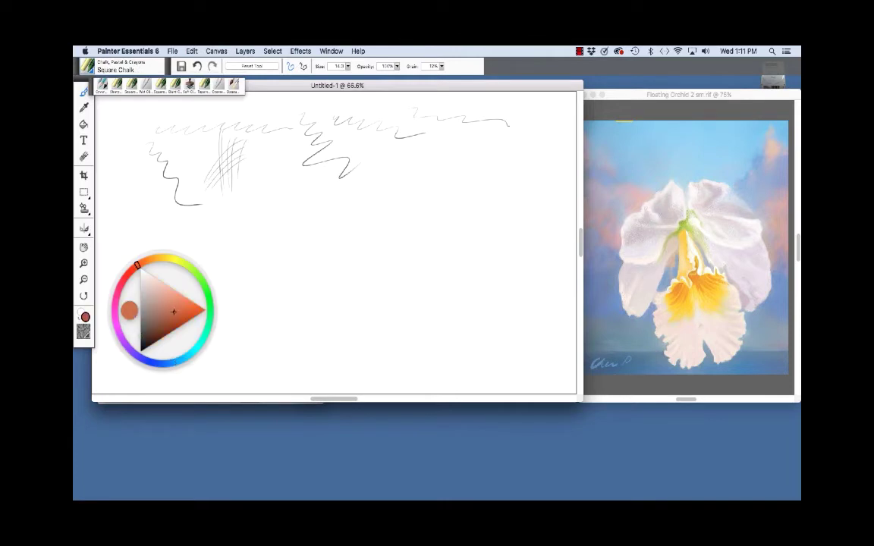
click(188, 317)
drag(246, 203, 371, 203)
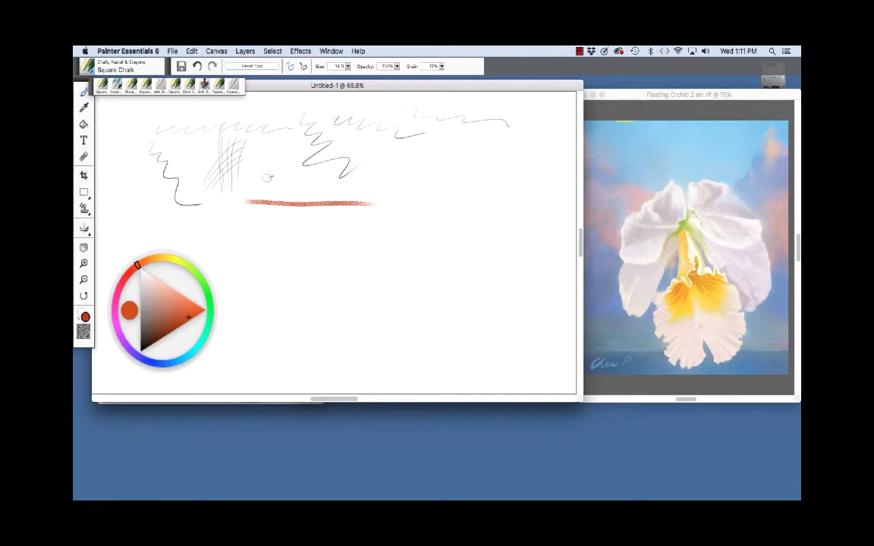
drag(265, 177, 263, 271)
mouse_move(273, 182)
mouse_down()
mouse_move(331, 210)
mouse_move(436, 157)
mouse_move(450, 156)
mouse_move(430, 173)
mouse_move(448, 179)
mouse_move(506, 176)
mouse_up()
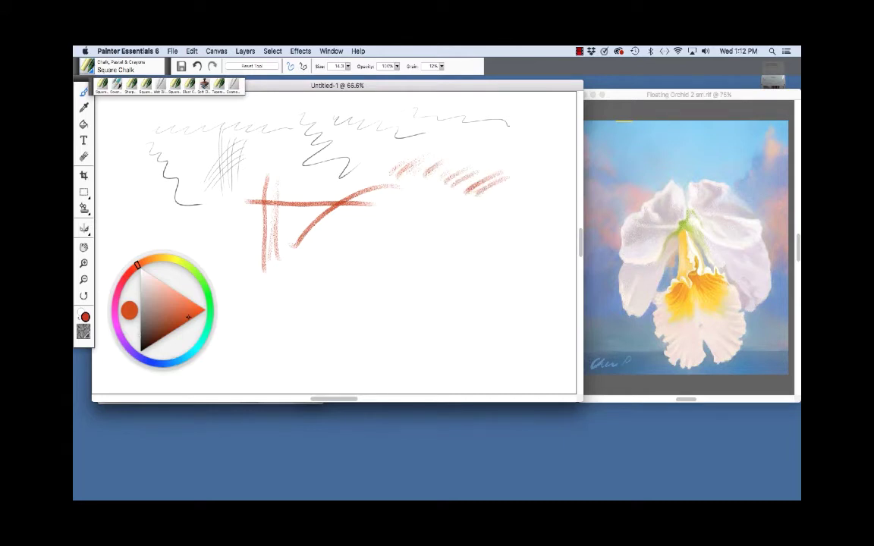
Step: Paint broad golden-yellow patches and lighter smears below the red chalk strokes with the Square X-Soft Pastel brush
click(88, 67)
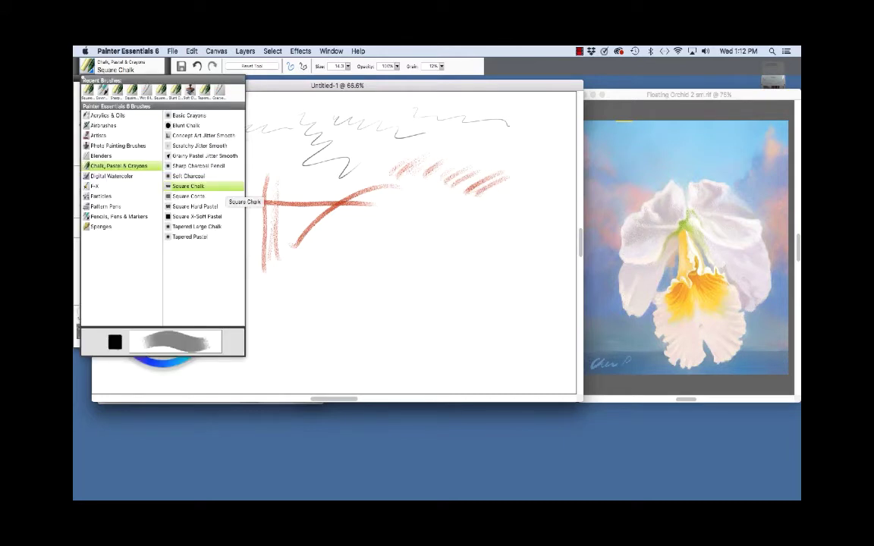
click(193, 217)
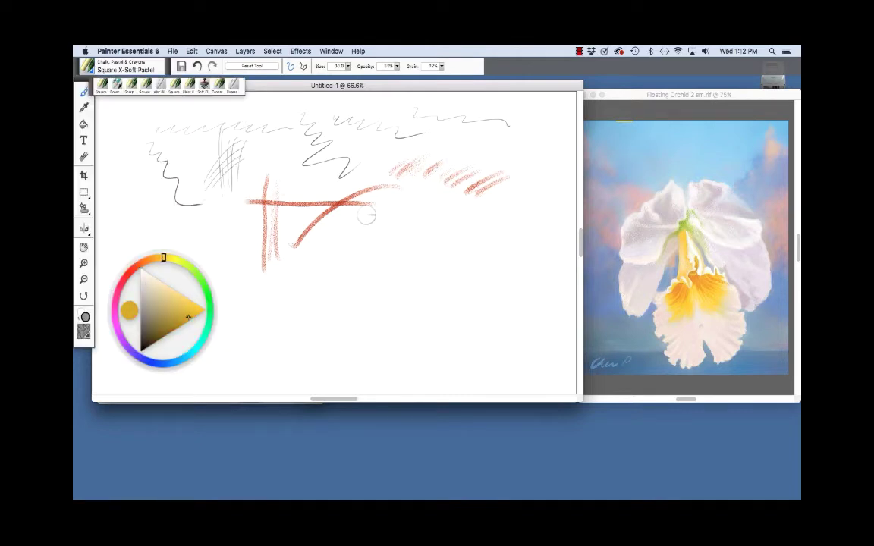
mouse_move(302, 267)
mouse_down()
mouse_move(372, 210)
mouse_move(315, 254)
mouse_move(334, 250)
mouse_move(326, 239)
mouse_move(408, 249)
mouse_move(375, 241)
mouse_move(345, 258)
mouse_up()
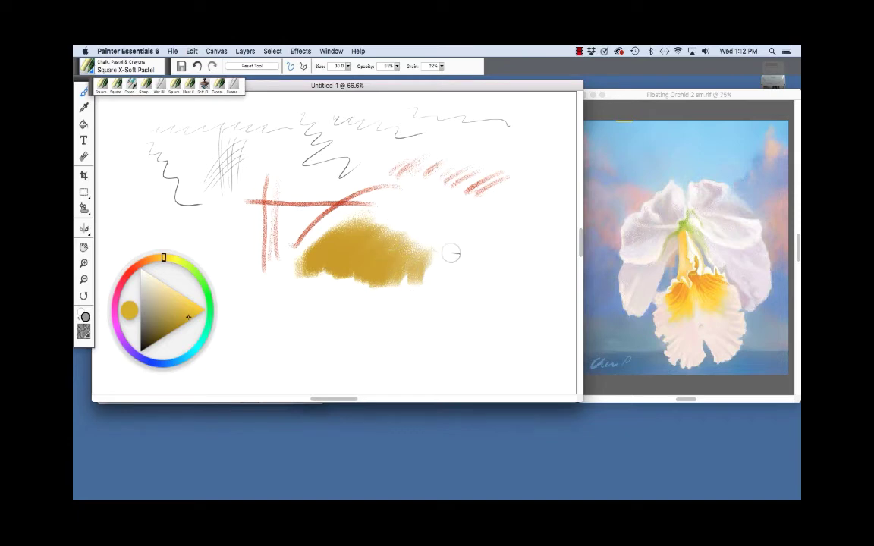
drag(452, 230, 397, 307)
mouse_move(481, 234)
mouse_down()
mouse_move(462, 275)
mouse_move(473, 308)
mouse_up()
mouse_move(435, 216)
mouse_down()
mouse_move(493, 210)
mouse_move(540, 246)
mouse_move(527, 193)
mouse_move(533, 198)
mouse_move(492, 283)
mouse_move(522, 303)
mouse_move(508, 335)
mouse_up()
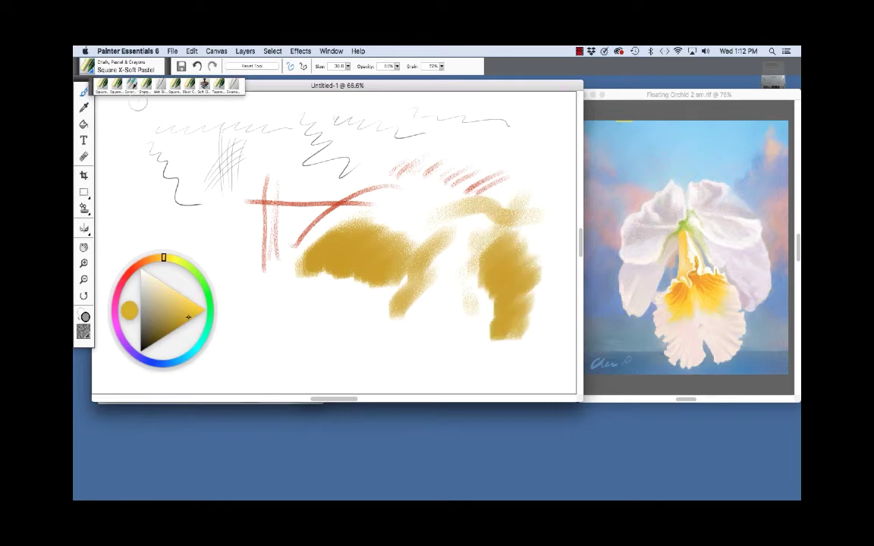
Step: Draw long crossing curves in blue below the gold patch with the Tapered Pastel brush
click(123, 67)
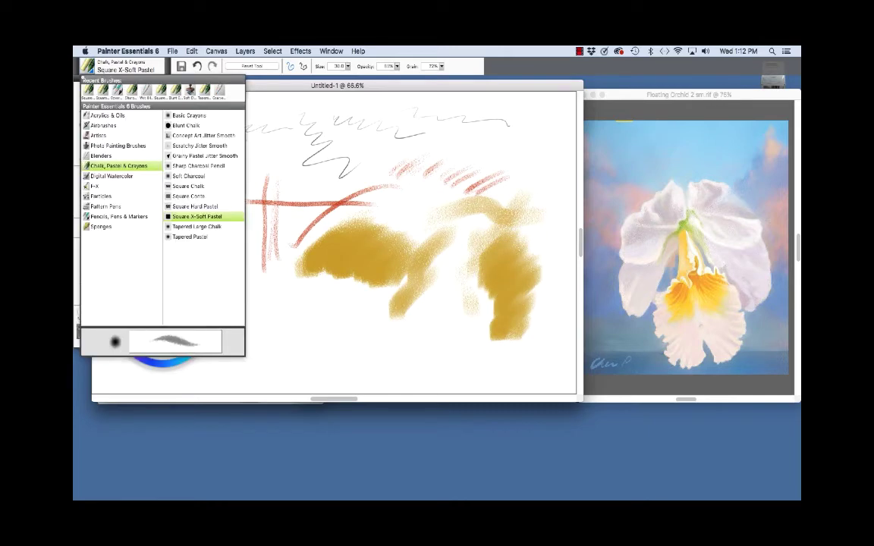
click(190, 237)
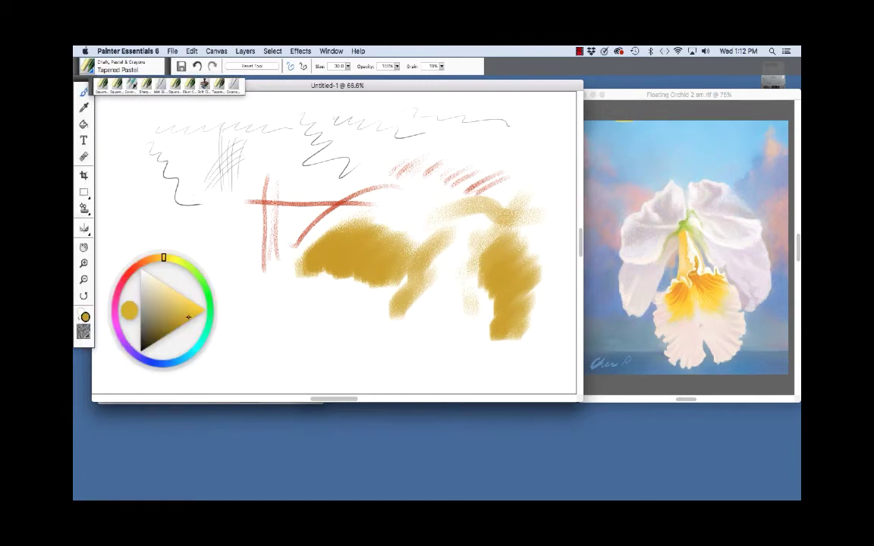
click(173, 362)
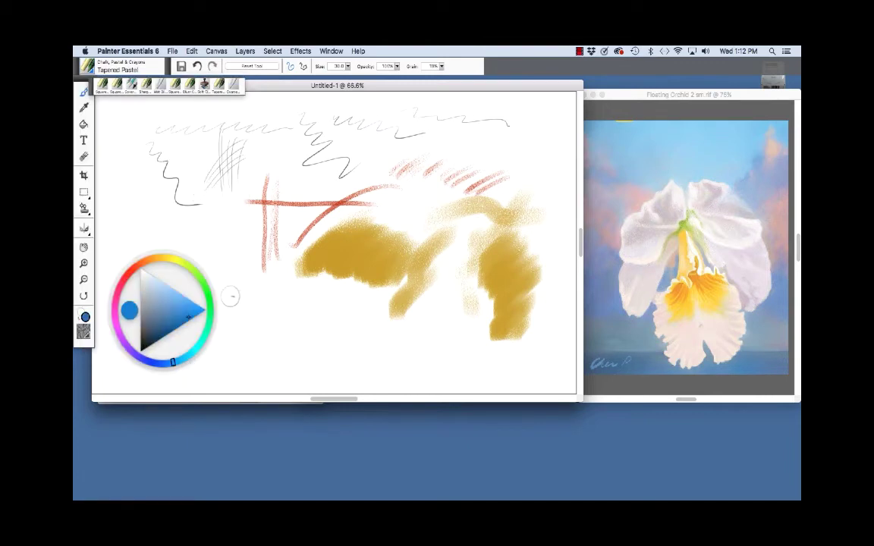
drag(256, 282, 375, 327)
drag(262, 333, 314, 293)
drag(347, 262, 372, 256)
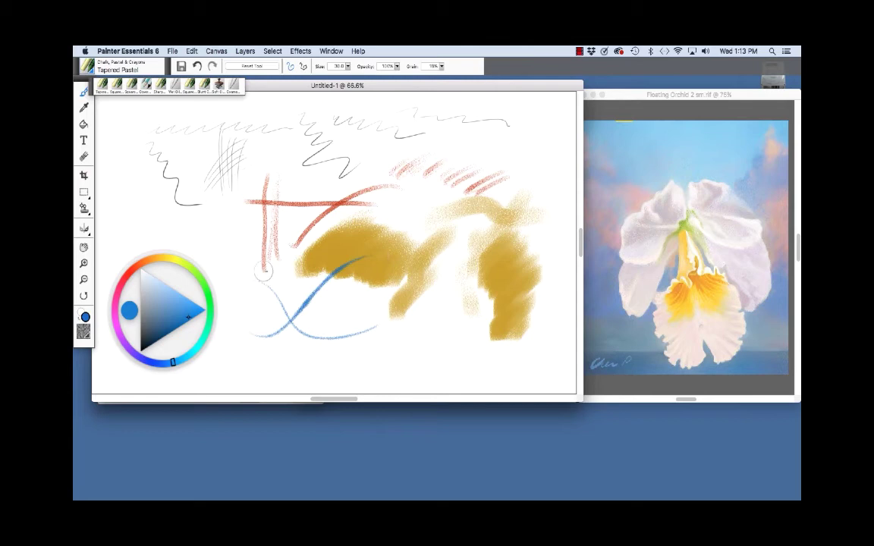
drag(265, 273, 358, 358)
mouse_move(286, 367)
mouse_down()
mouse_move(358, 343)
mouse_move(417, 347)
mouse_up()
Step: Add a dense fan of tapering blue strokes beside the blue curves, near the canvas's lower edge
drag(430, 311, 375, 365)
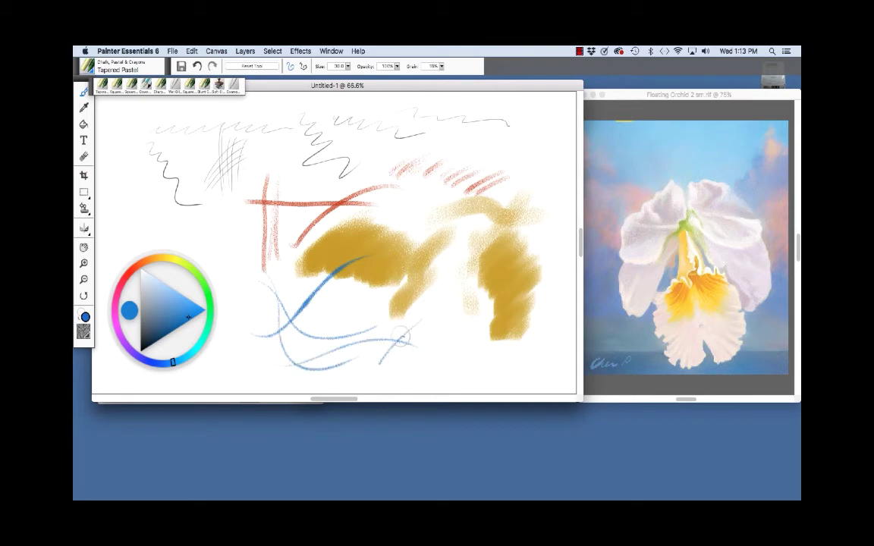
drag(411, 332, 378, 360)
mouse_move(432, 308)
mouse_down()
mouse_move(374, 364)
mouse_move(422, 334)
mouse_up()
mouse_move(366, 372)
mouse_down()
mouse_move(432, 331)
mouse_move(509, 363)
mouse_up()
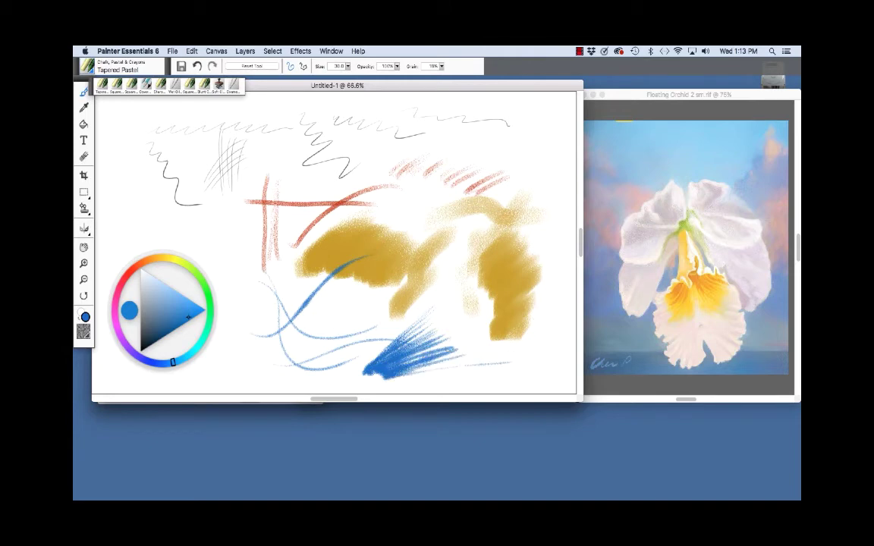
Step: Draw a fan of grass-like strokes in bright green between the color wheel and the blue curves
click(210, 305)
mouse_move(237, 325)
mouse_down()
mouse_move(234, 366)
mouse_move(225, 352)
mouse_up()
drag(243, 308, 220, 366)
drag(281, 307, 221, 368)
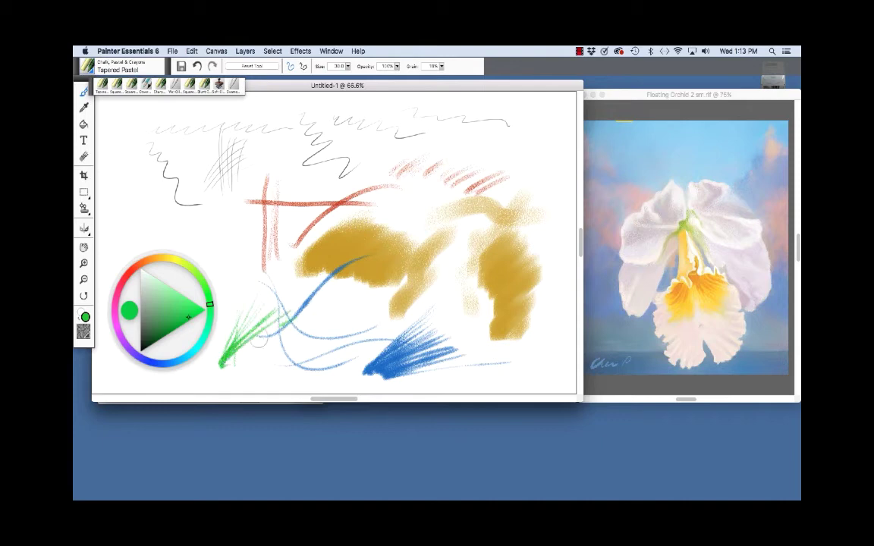
drag(307, 326, 225, 370)
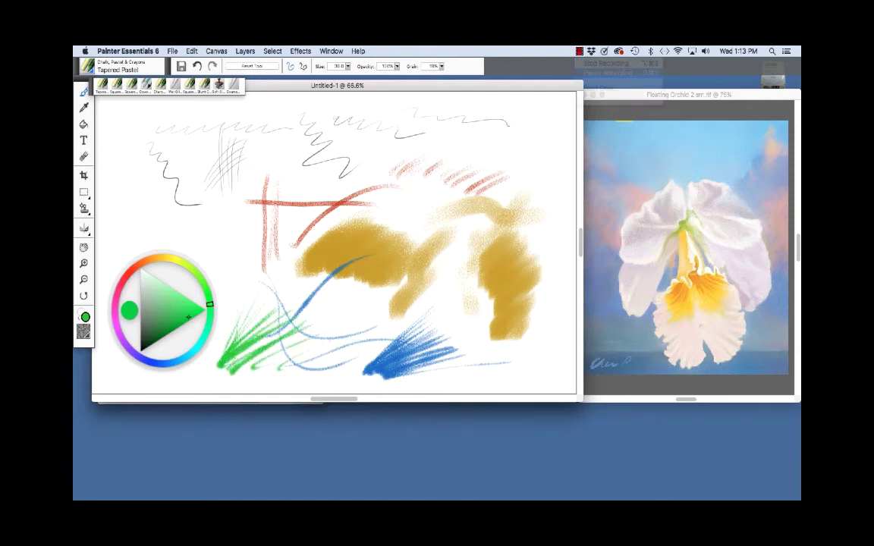
Step: Brush light red over the upper edge of the large gold patch with the Square X-Soft Pastel brush
click(133, 268)
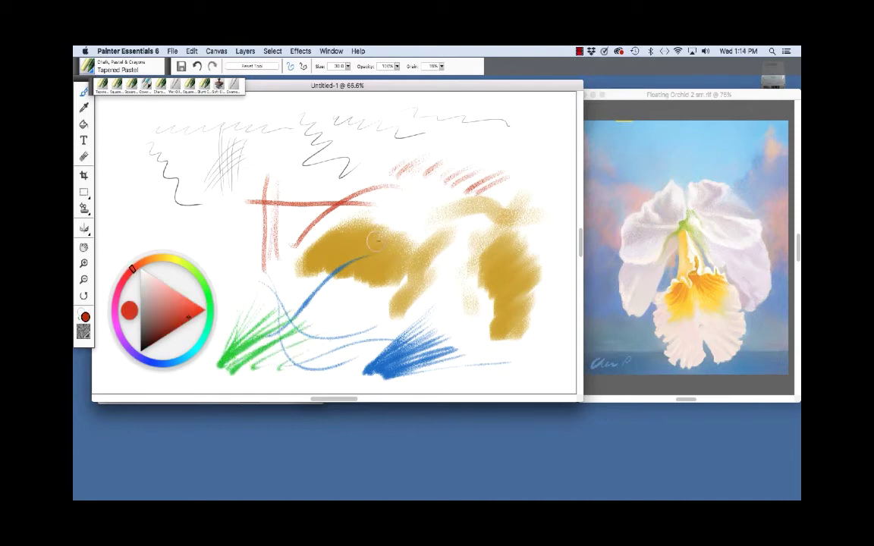
click(88, 67)
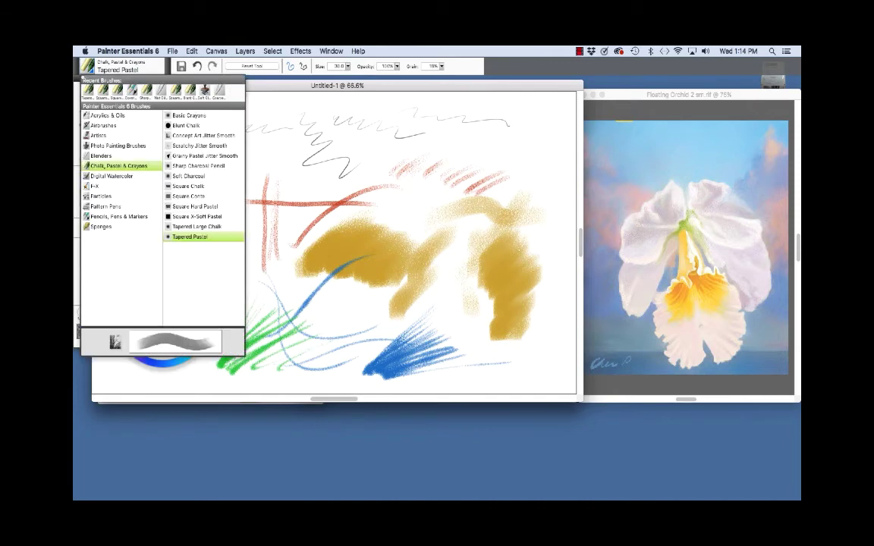
click(196, 217)
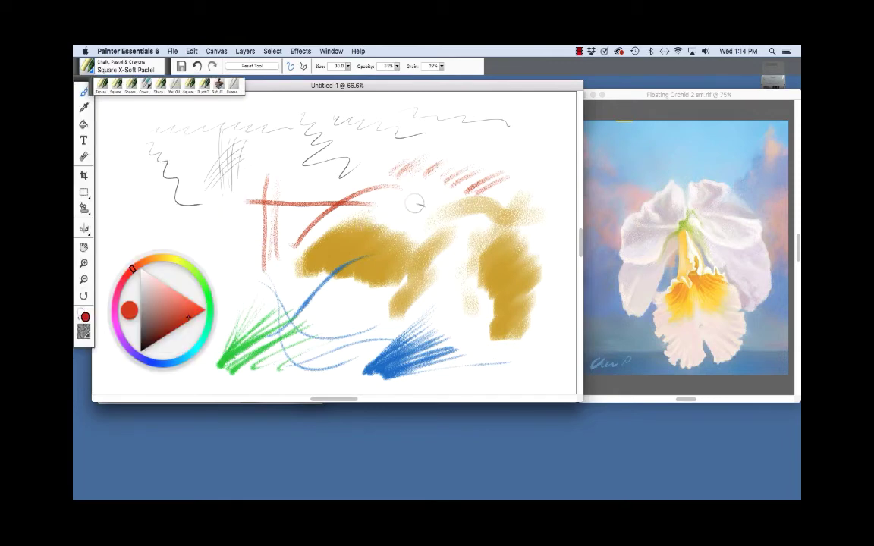
mouse_move(385, 220)
mouse_down()
mouse_move(360, 236)
mouse_move(415, 213)
mouse_move(359, 238)
mouse_up()
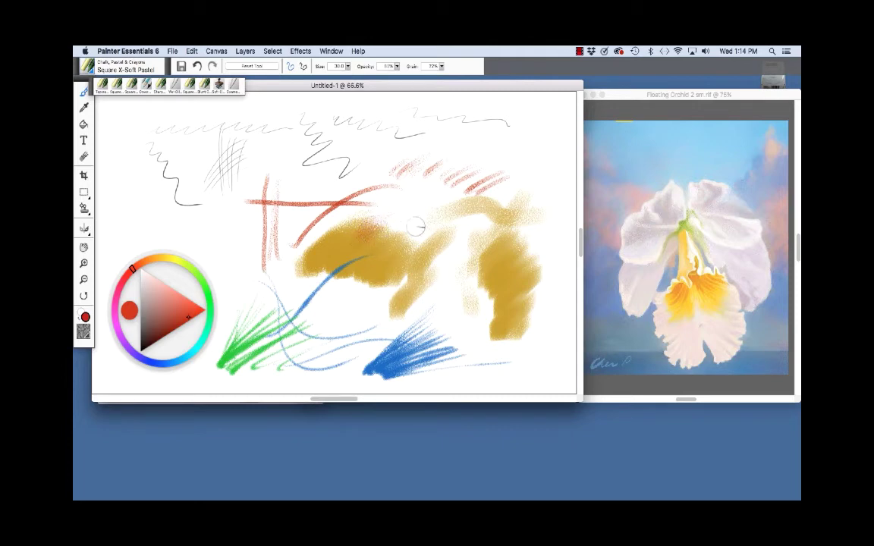
Step: Deepen the light red on the large gold patch, and scatter grainy red around both gold patches with the Square Hard Pastel brush
mouse_move(416, 226)
mouse_down()
mouse_move(437, 214)
mouse_move(370, 245)
mouse_move(426, 225)
mouse_move(382, 250)
mouse_move(454, 232)
mouse_up()
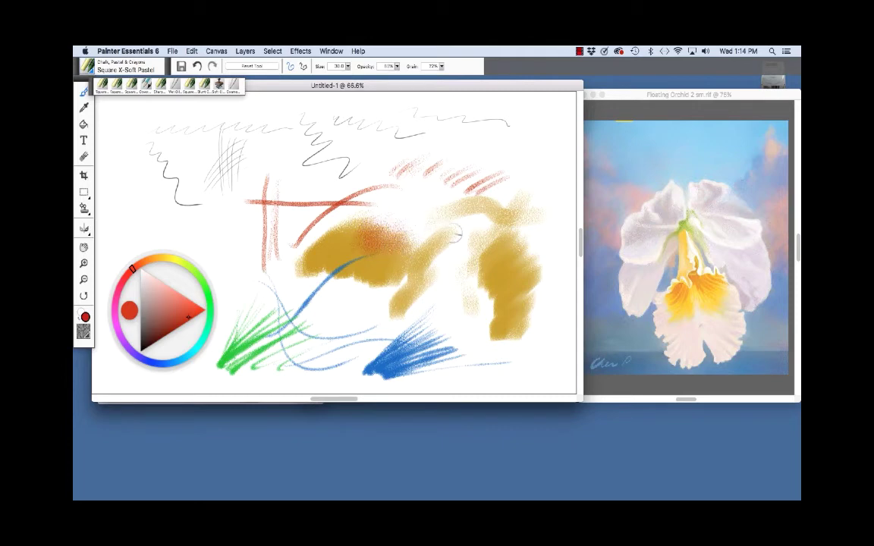
click(89, 66)
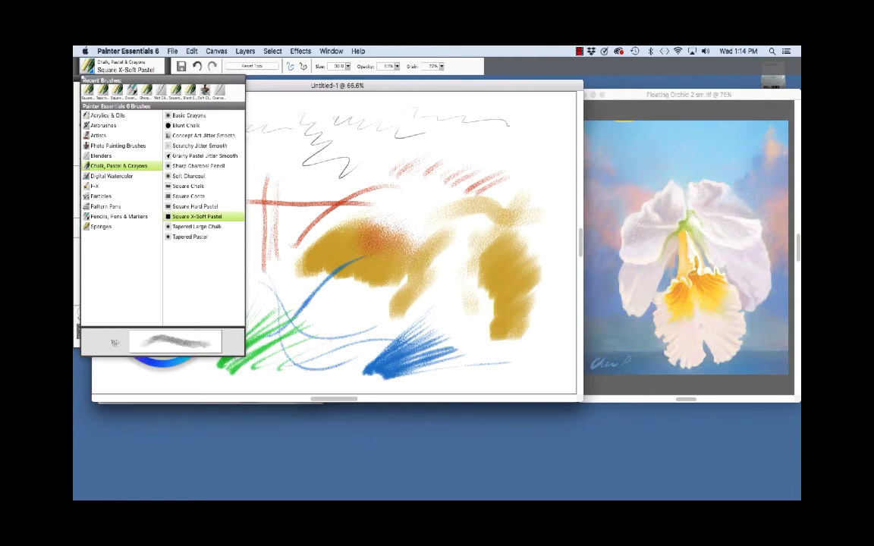
click(182, 196)
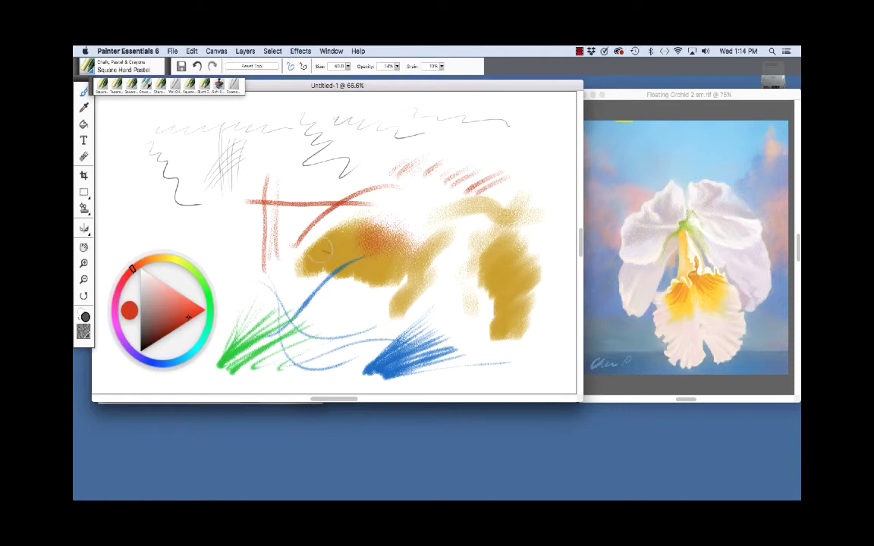
mouse_move(319, 251)
mouse_down()
mouse_move(289, 268)
mouse_move(350, 244)
mouse_move(293, 276)
mouse_move(361, 258)
mouse_move(321, 287)
mouse_move(369, 266)
mouse_move(337, 286)
mouse_move(396, 271)
mouse_move(359, 299)
mouse_move(441, 277)
mouse_move(382, 314)
mouse_move(424, 308)
mouse_up()
mouse_move(508, 254)
mouse_down()
mouse_move(454, 278)
mouse_move(523, 265)
mouse_move(467, 299)
mouse_move(529, 296)
mouse_move(483, 314)
mouse_up()
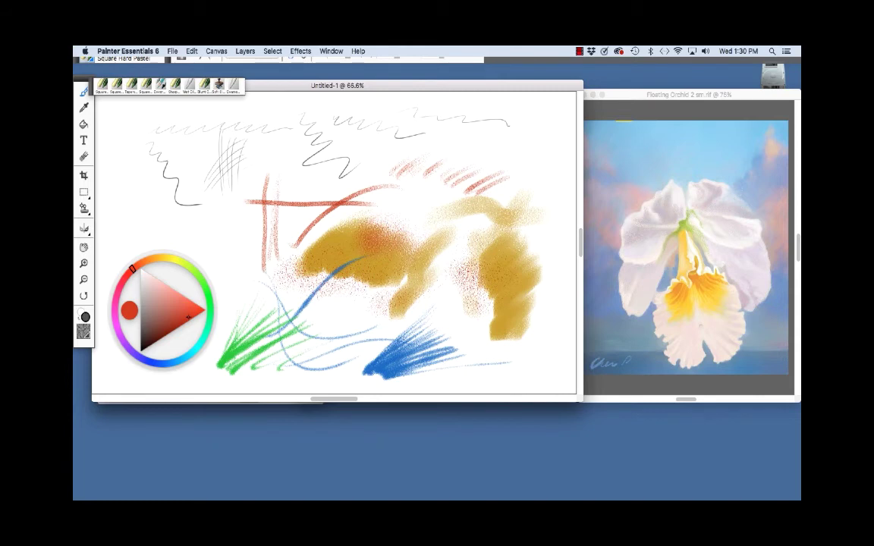
Step: Switch to the open painting Sunset at Drake bay 1.rif
click(331, 51)
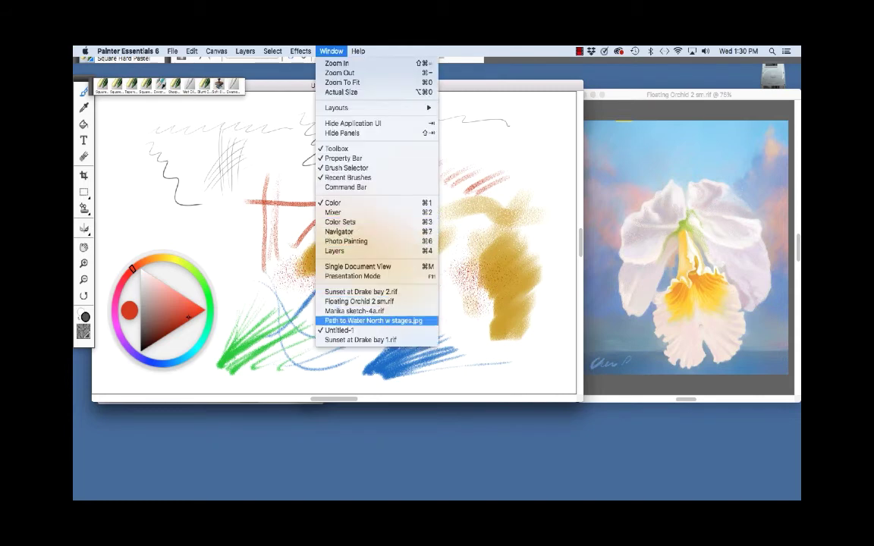
click(360, 339)
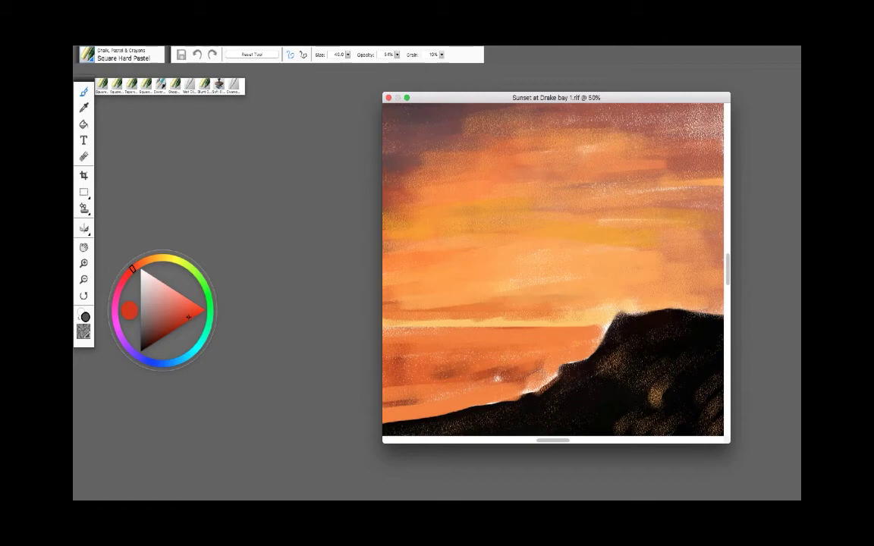
Step: Brush a more saturated blue over the upper right blue cloud in the sunset sky with the Square X-Soft Pastel brush at size 29.4
click(122, 56)
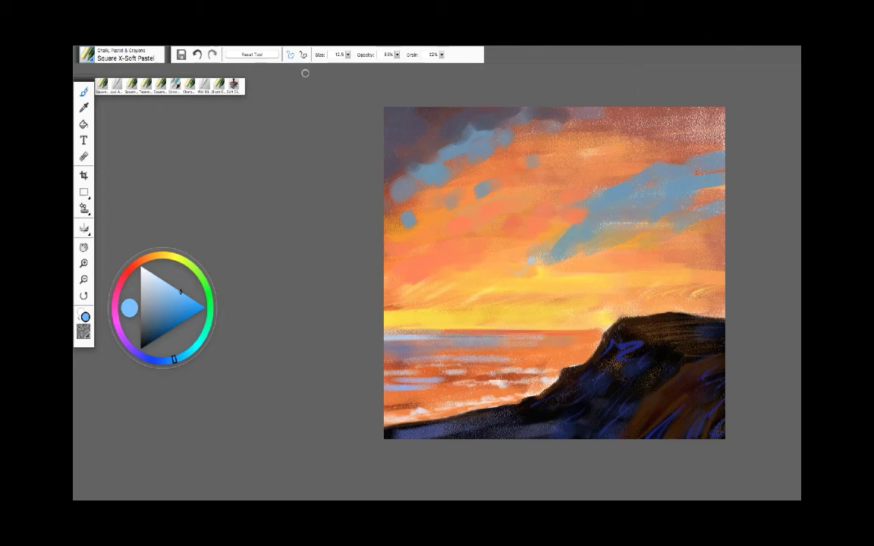
click(348, 55)
click(349, 55)
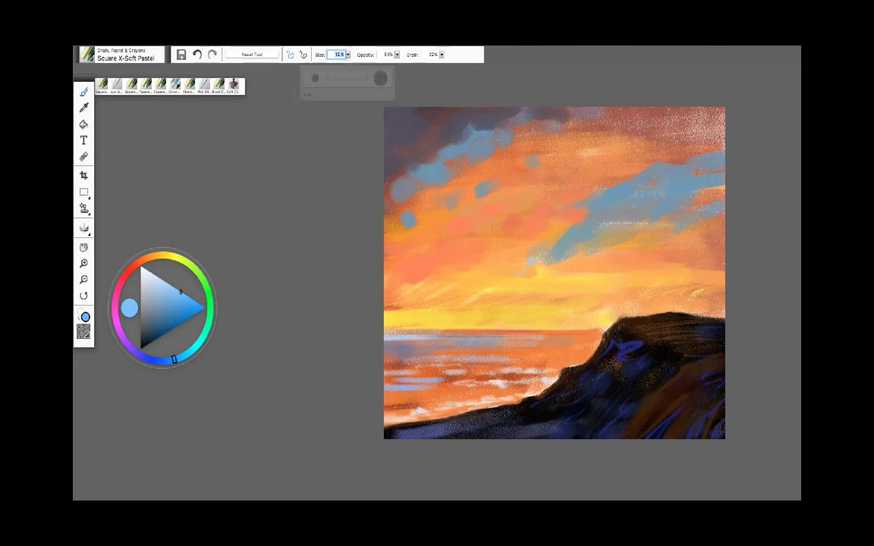
click(348, 55)
click(336, 62)
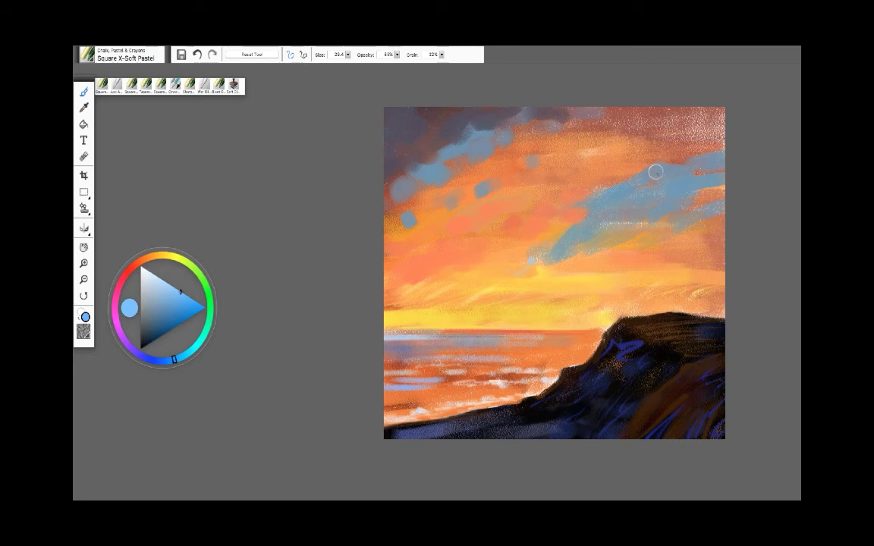
drag(181, 292, 194, 301)
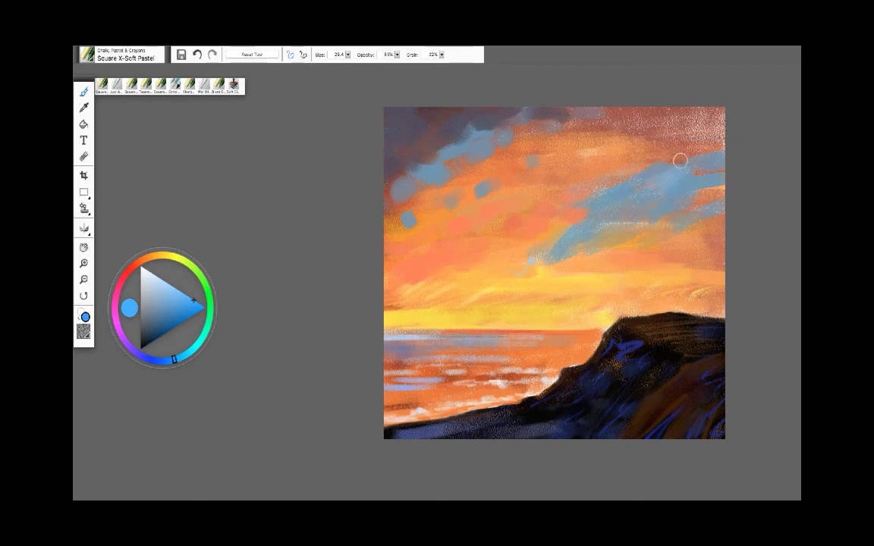
mouse_move(680, 161)
mouse_down()
mouse_move(725, 140)
mouse_move(692, 157)
mouse_move(695, 168)
mouse_up()
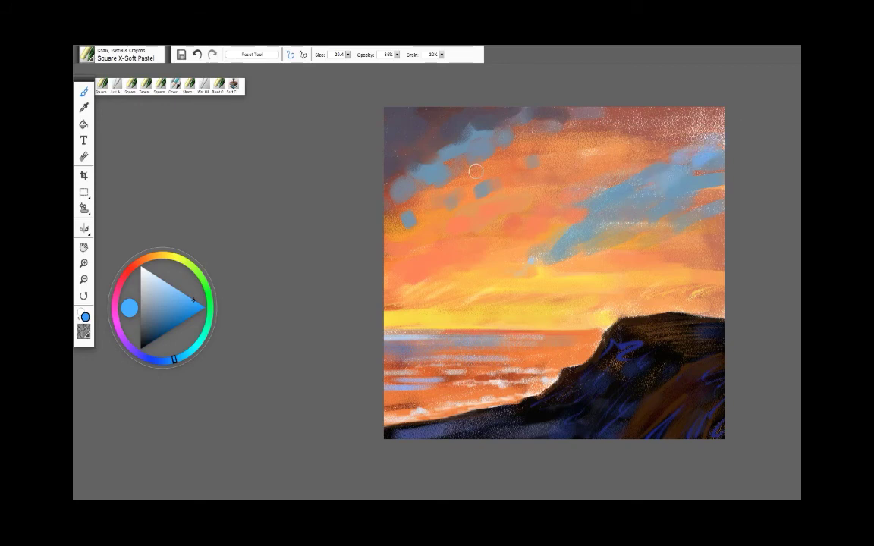